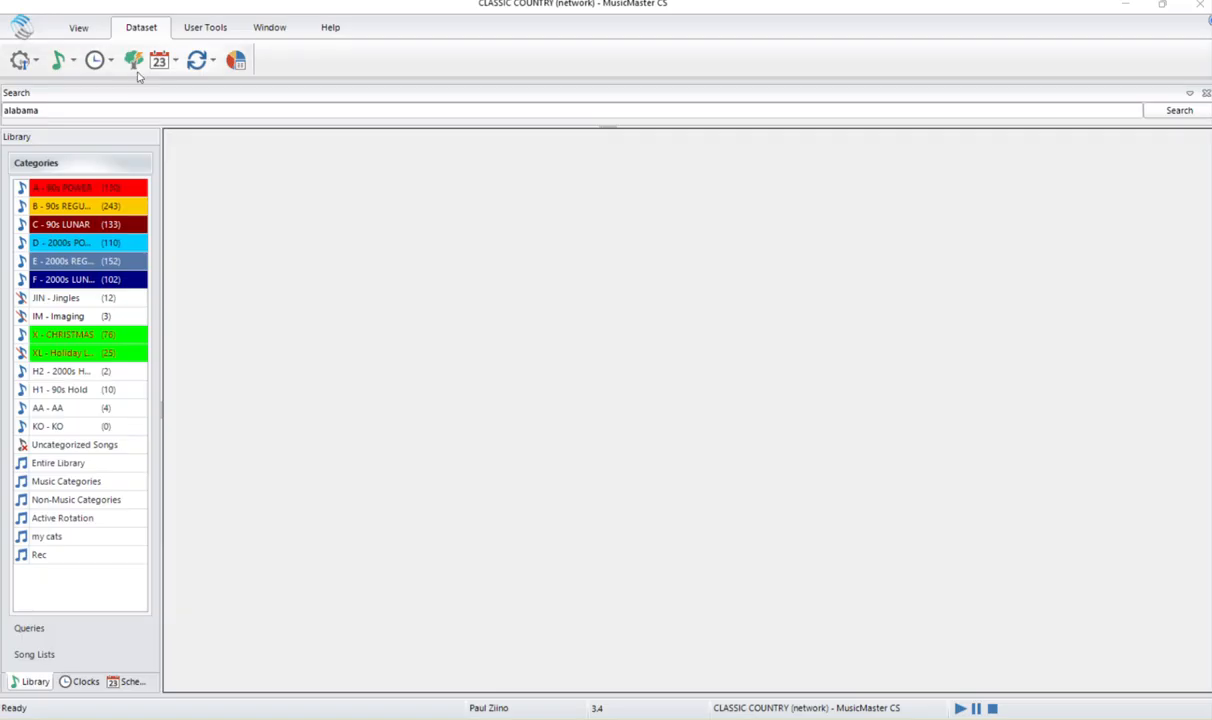
- Add an Artist Keywords Keyword Time Separation rule to the All Categories Unbreakable rules with an auto separation of 1:10
left_click(134, 62)
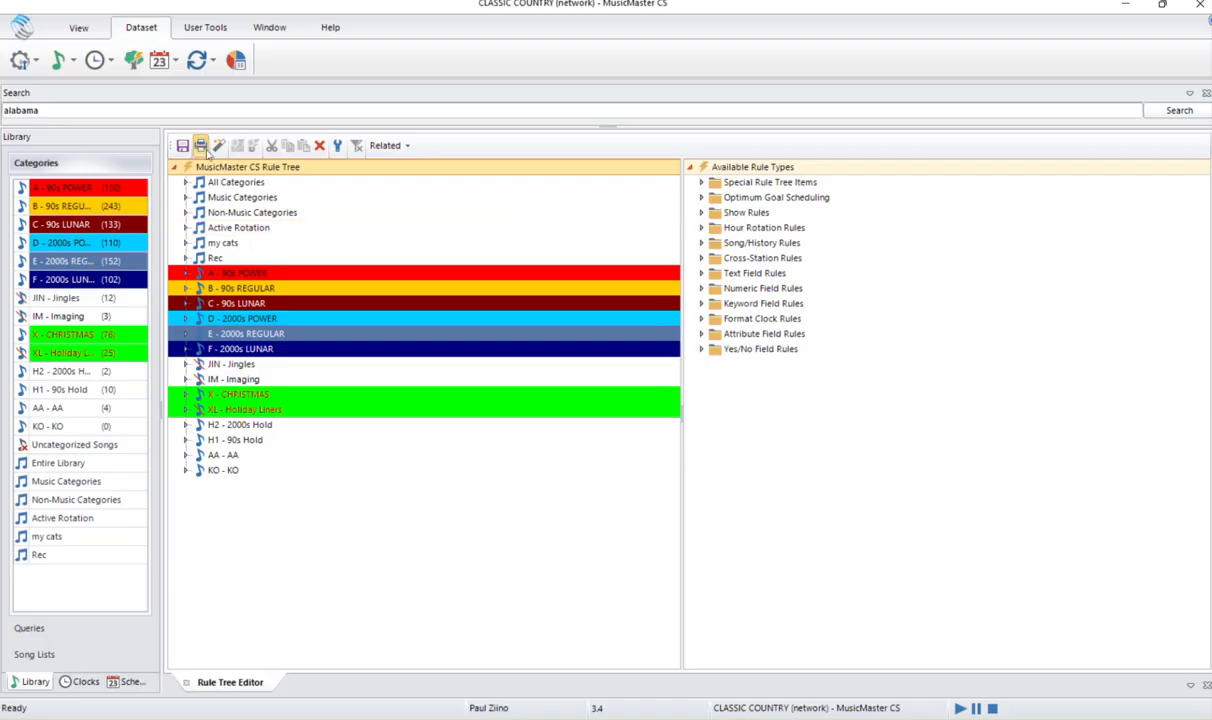
left_click(185, 182)
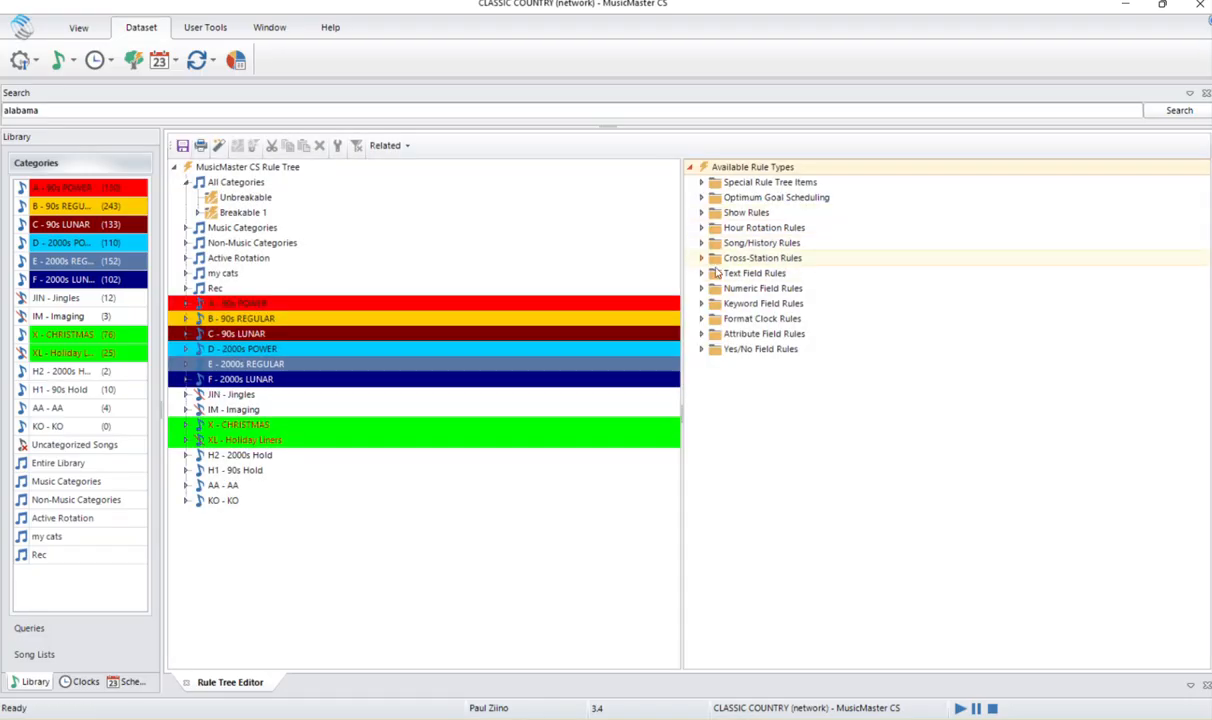
left_click(702, 303)
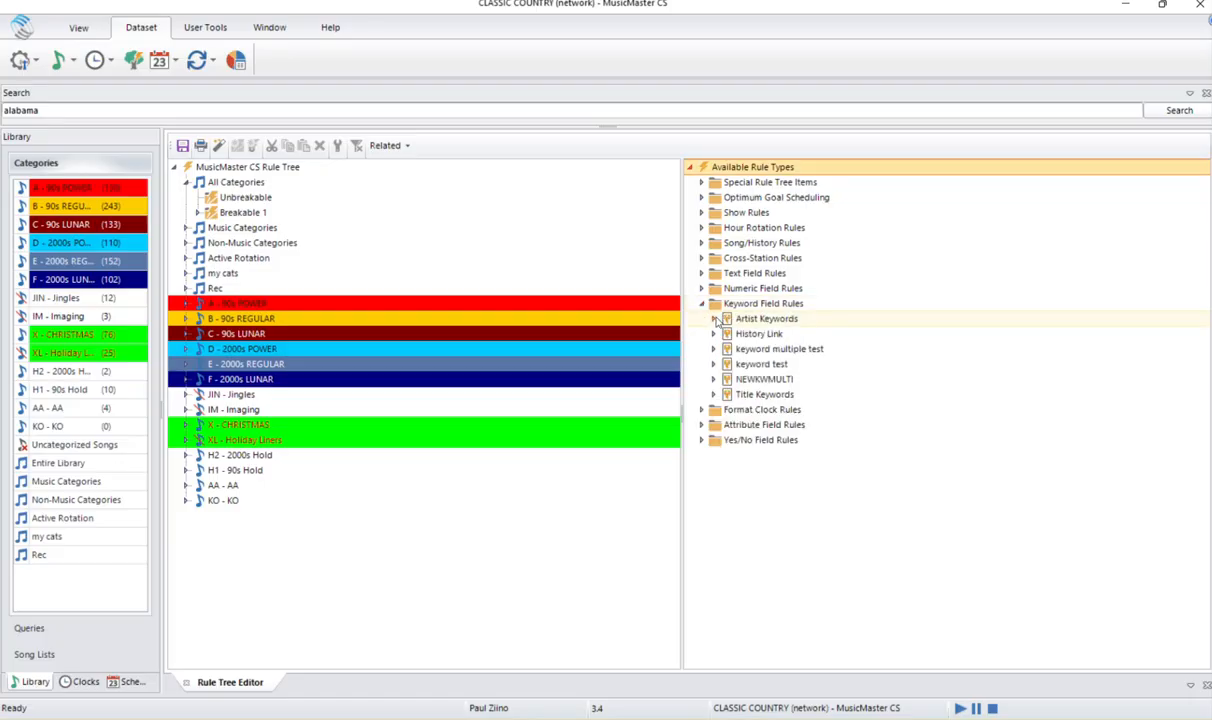
left_click(715, 318)
left_click_drag(799, 333, 268, 200)
type("1:10")
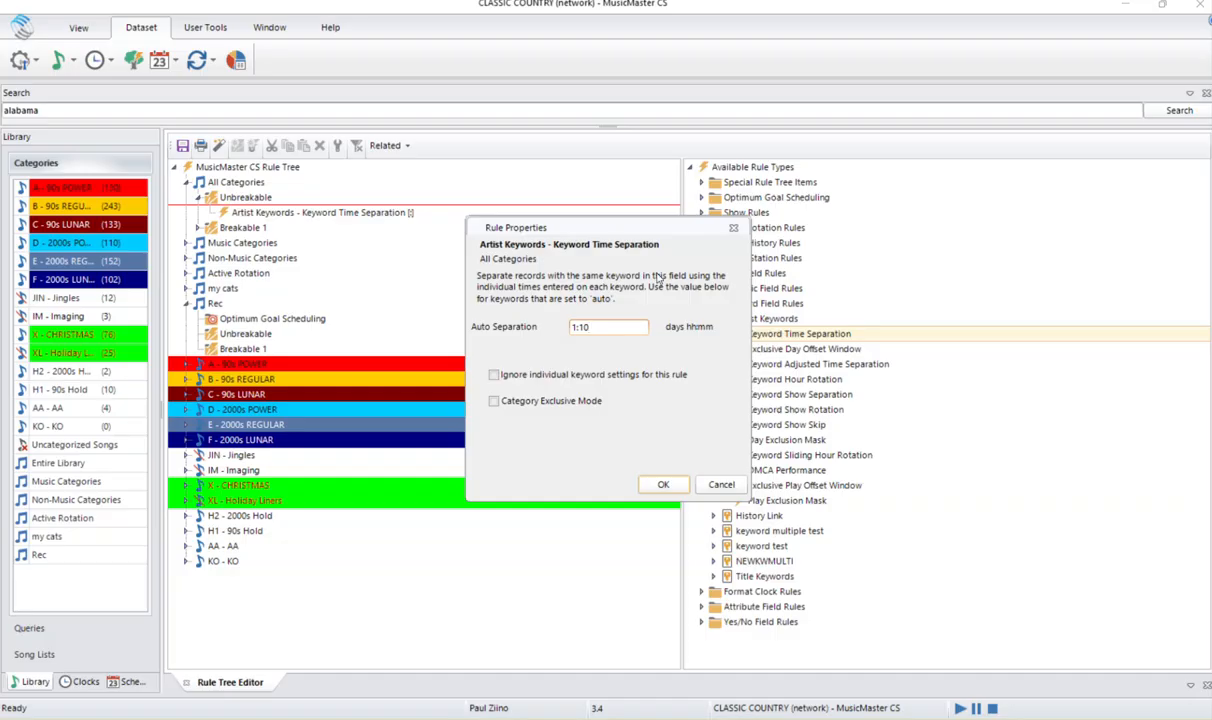
left_click(666, 485)
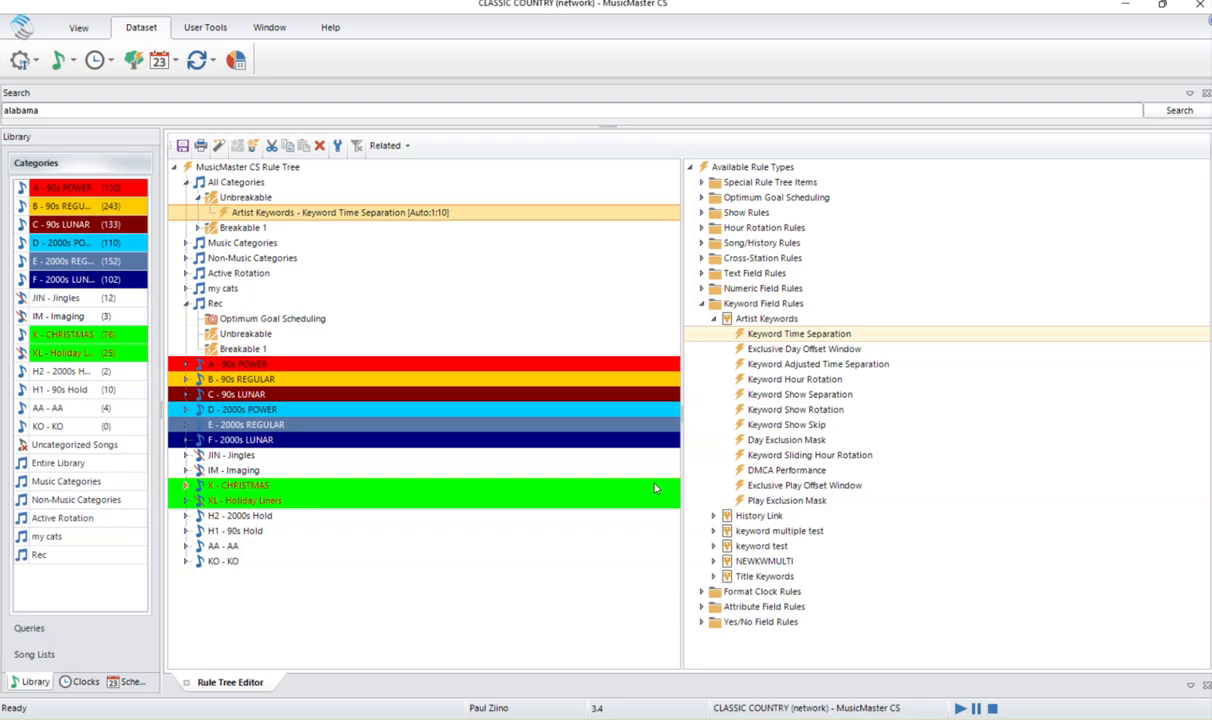
- Open the Artist Keywords list for editing and start the Separation Wizard, continuing to its calculation properties
left_click(71, 59)
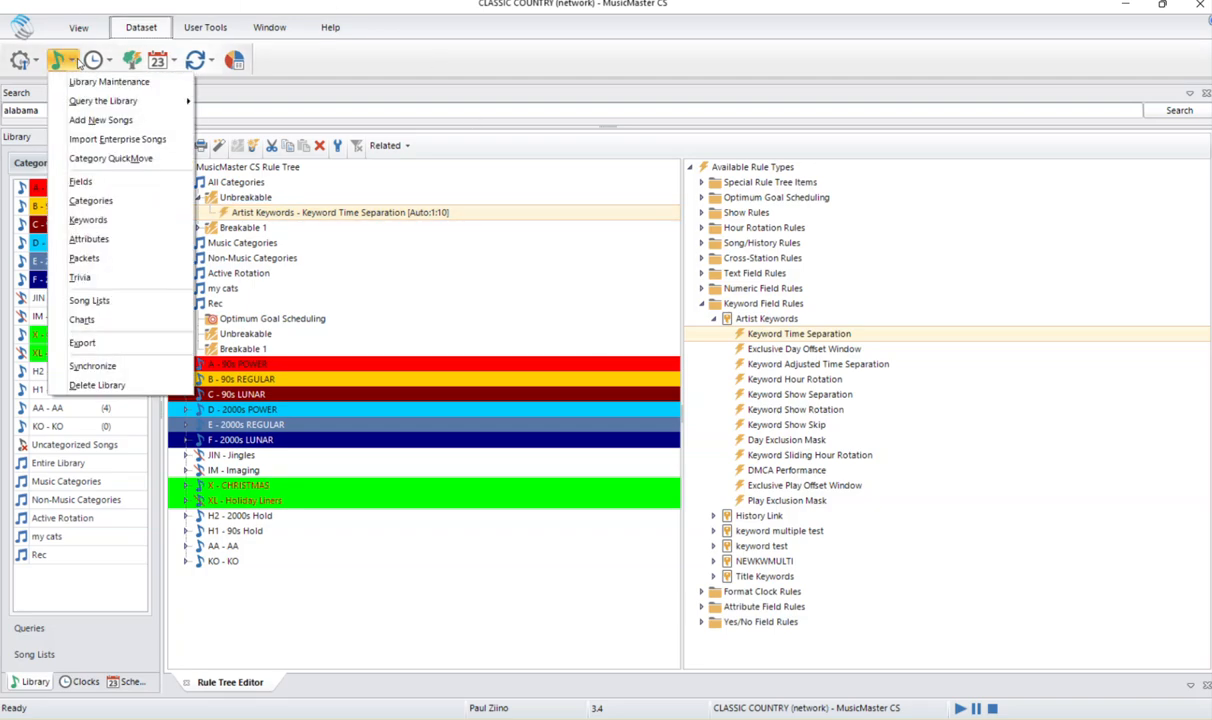
left_click(86, 219)
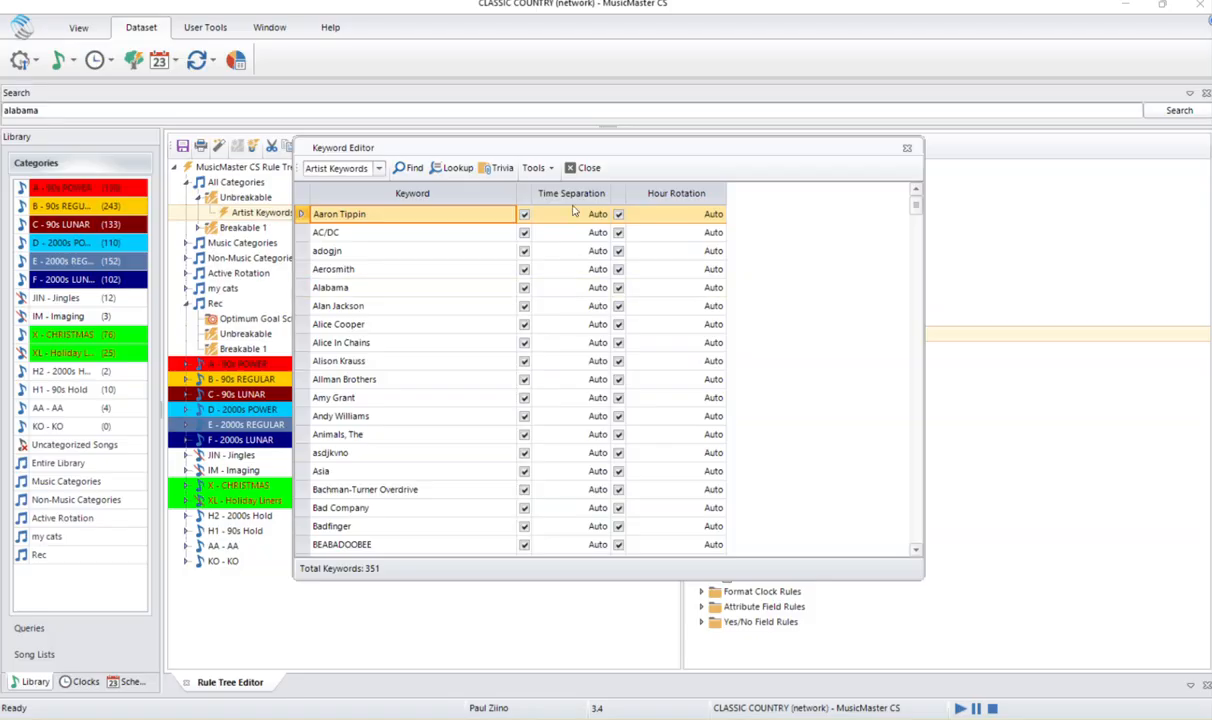
left_click(540, 170)
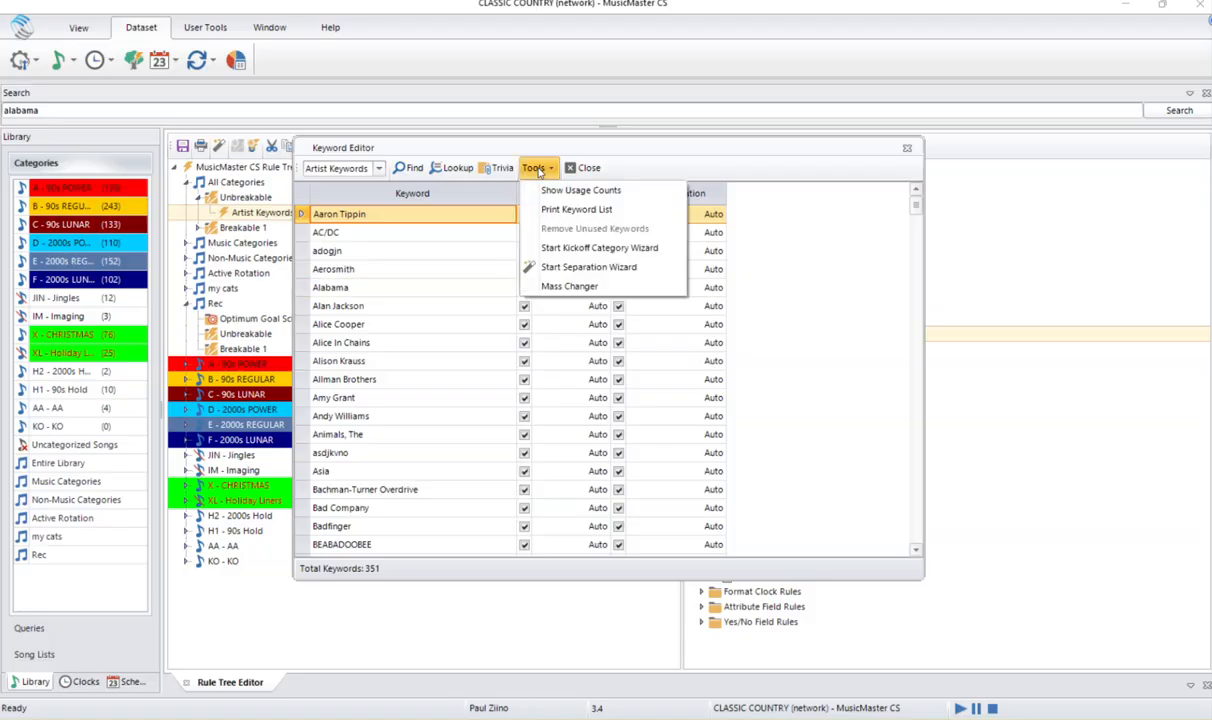
left_click(588, 267)
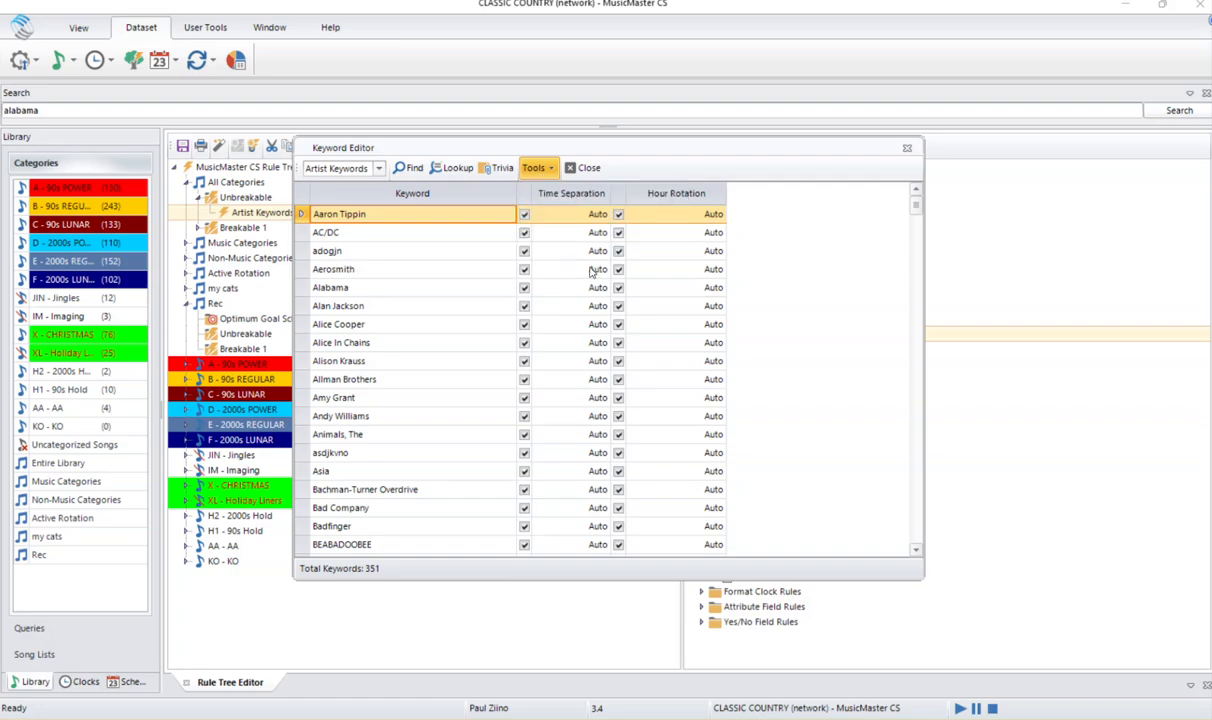
left_click(755, 536)
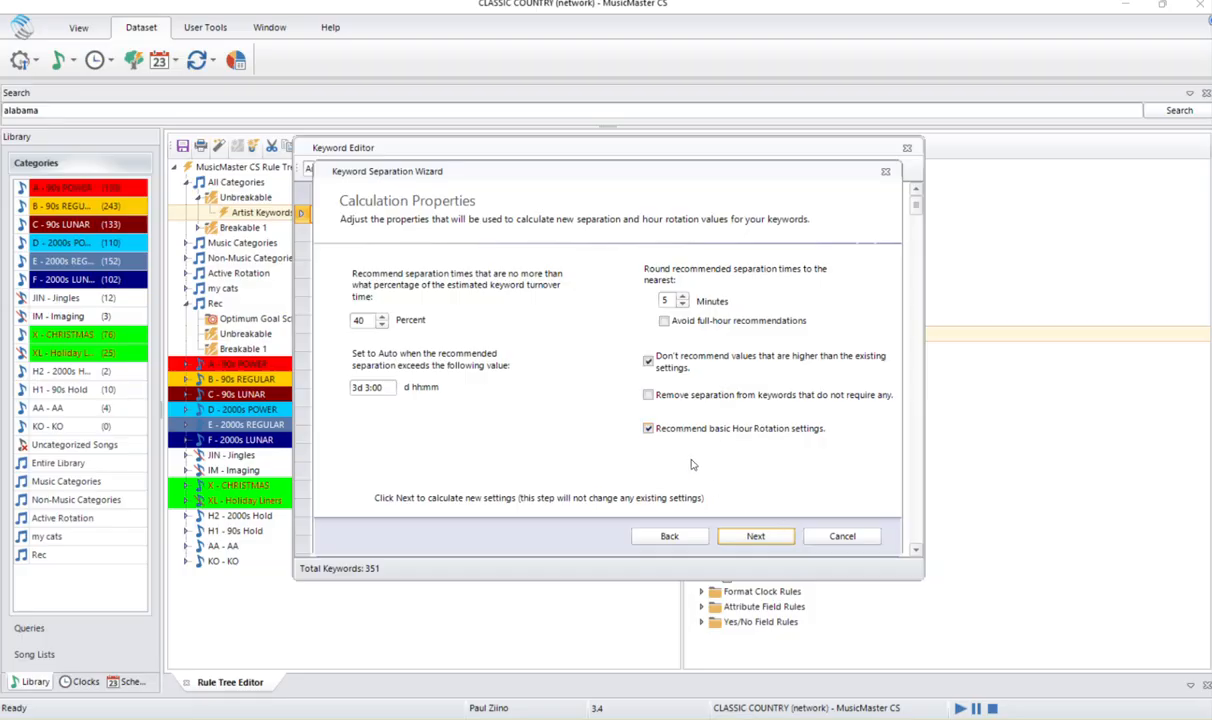
- Calculate separation values without basic Hour Rotation recommendations, showing all recommended settings and estimated turnover in separate columns
left_click(645, 430)
left_click(762, 539)
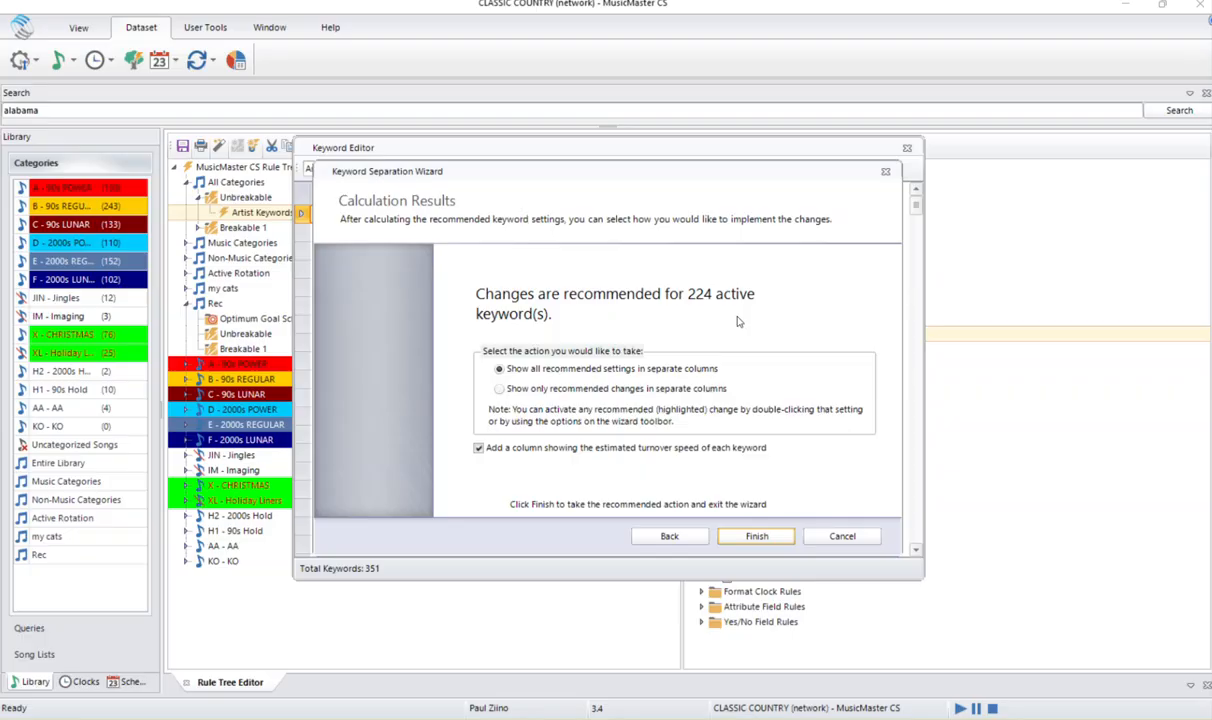
left_click(757, 536)
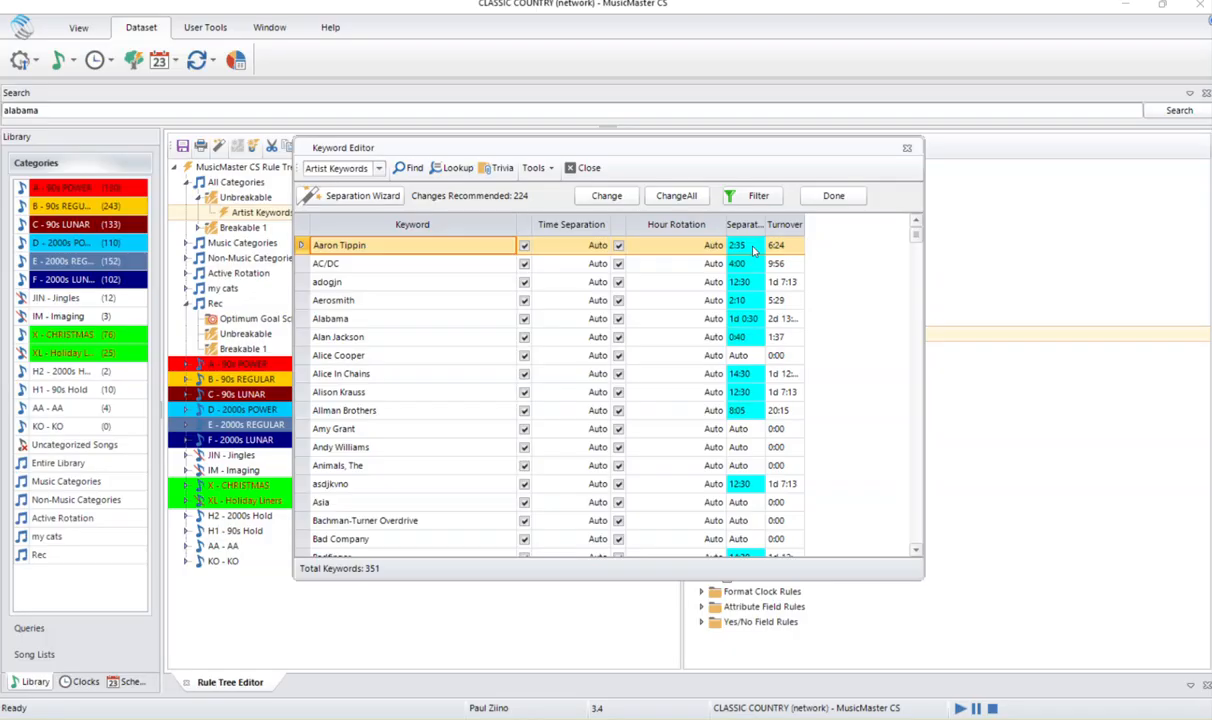
- Accept the recommended time separations of 2:35 for Aaron Tippin and 4:00 for AC/DC individually
double_click(753, 247)
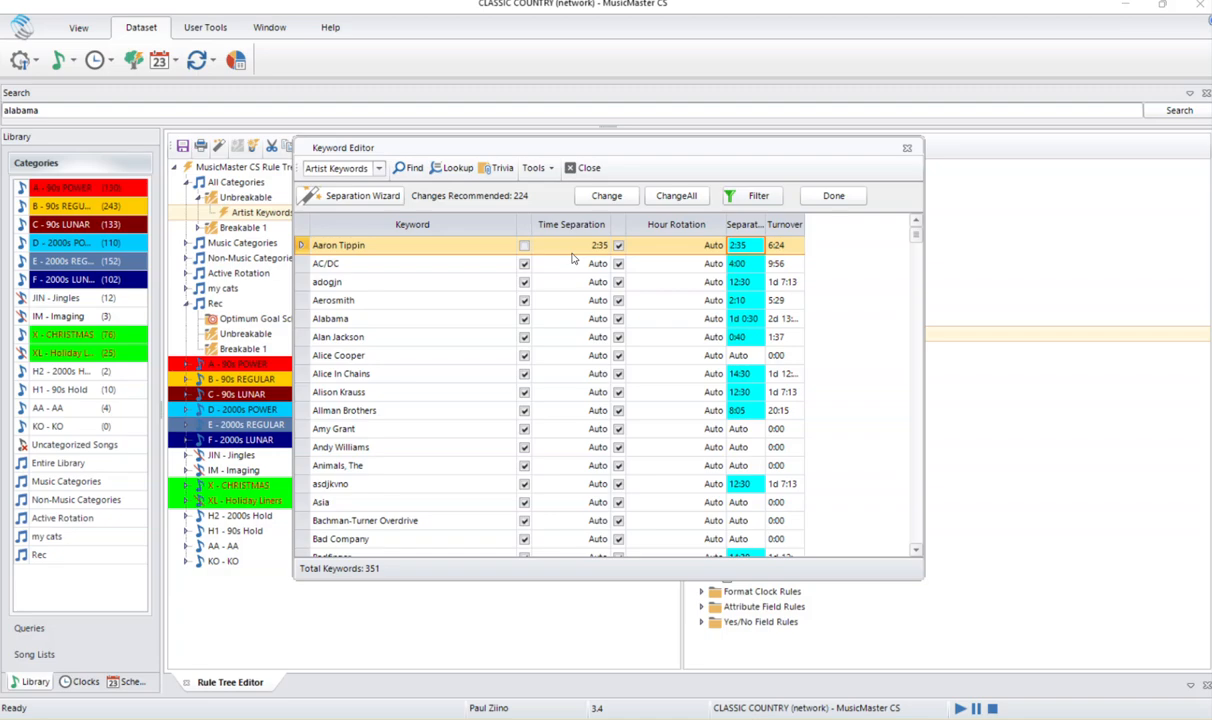
left_click(757, 265)
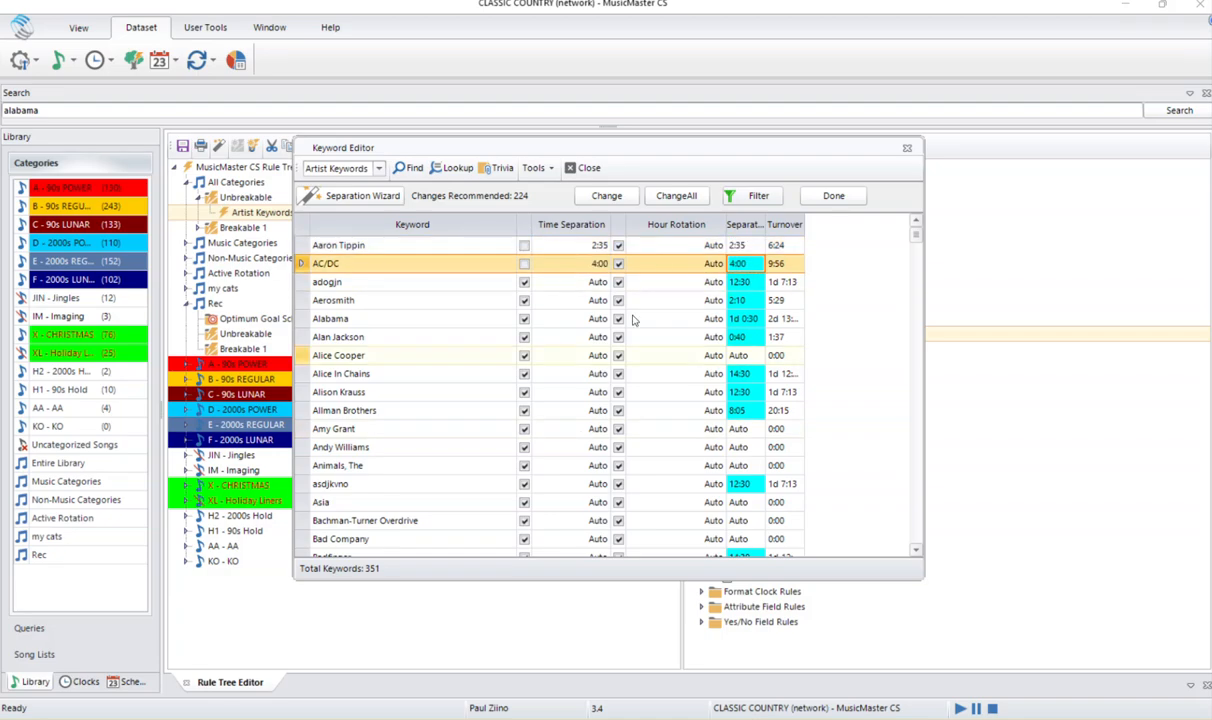
- Filter the list to keywords with recommended changes, sort by recommended separation, and apply all of the recommendations
left_click(757, 197)
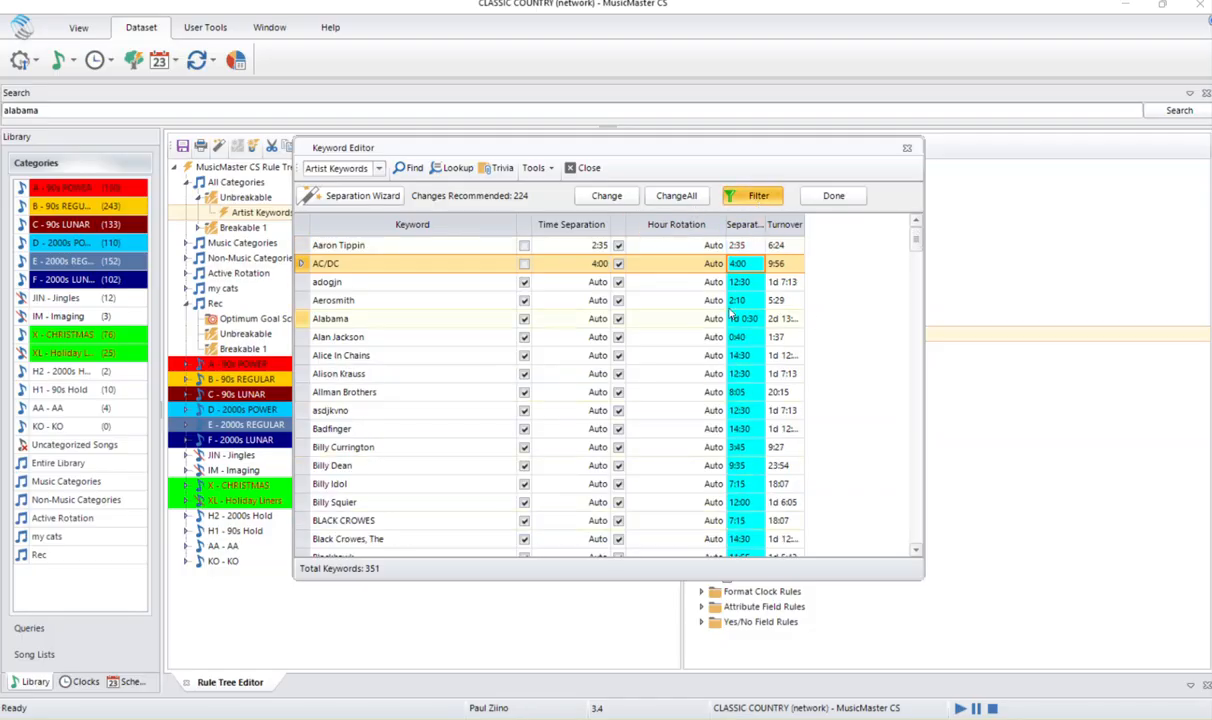
left_click(744, 225)
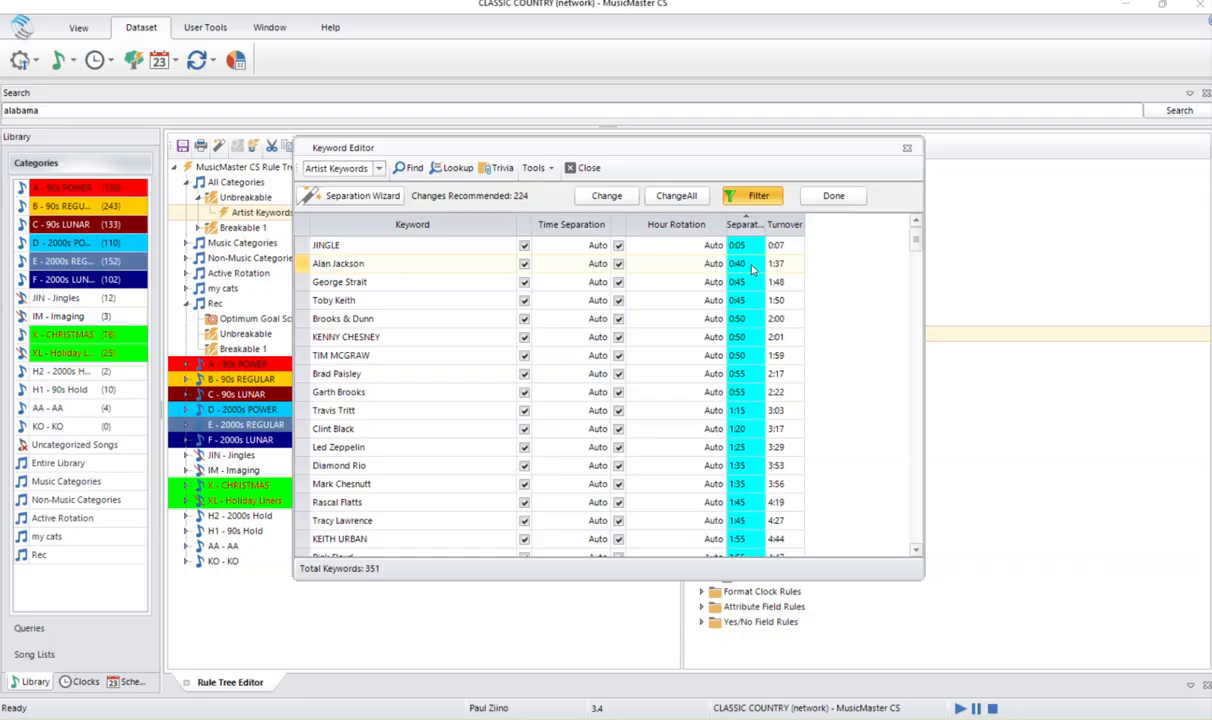
left_click(580, 263)
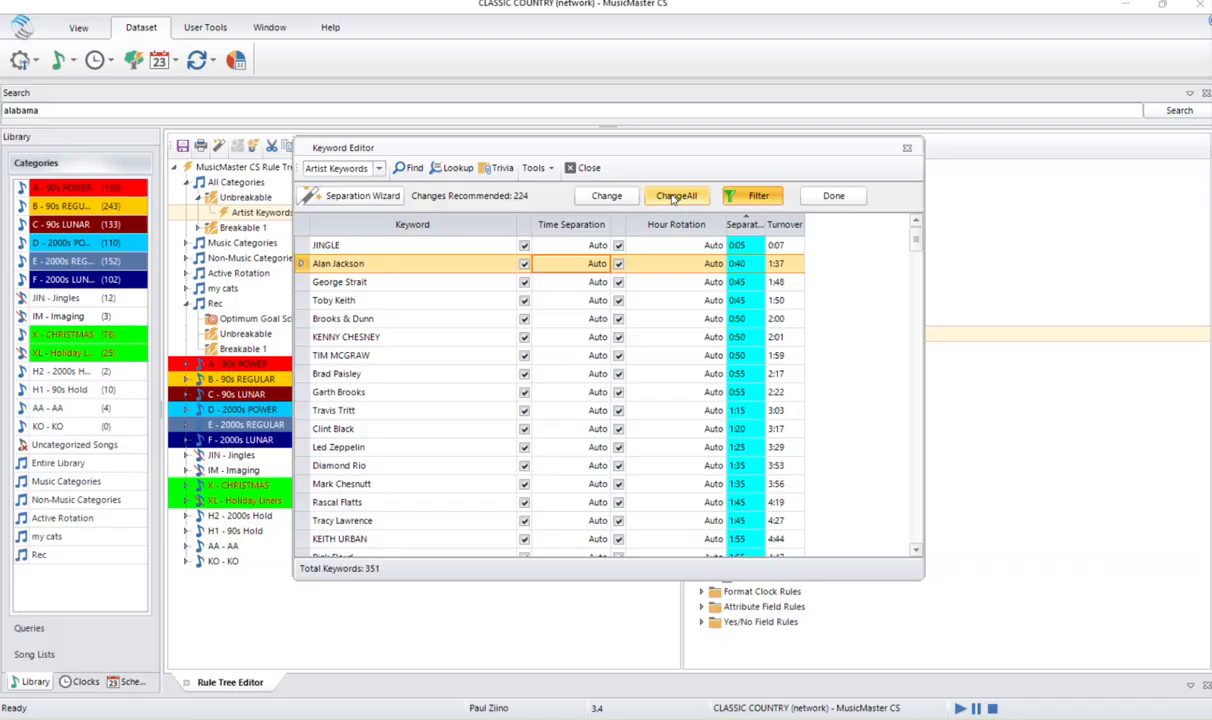
left_click(674, 197)
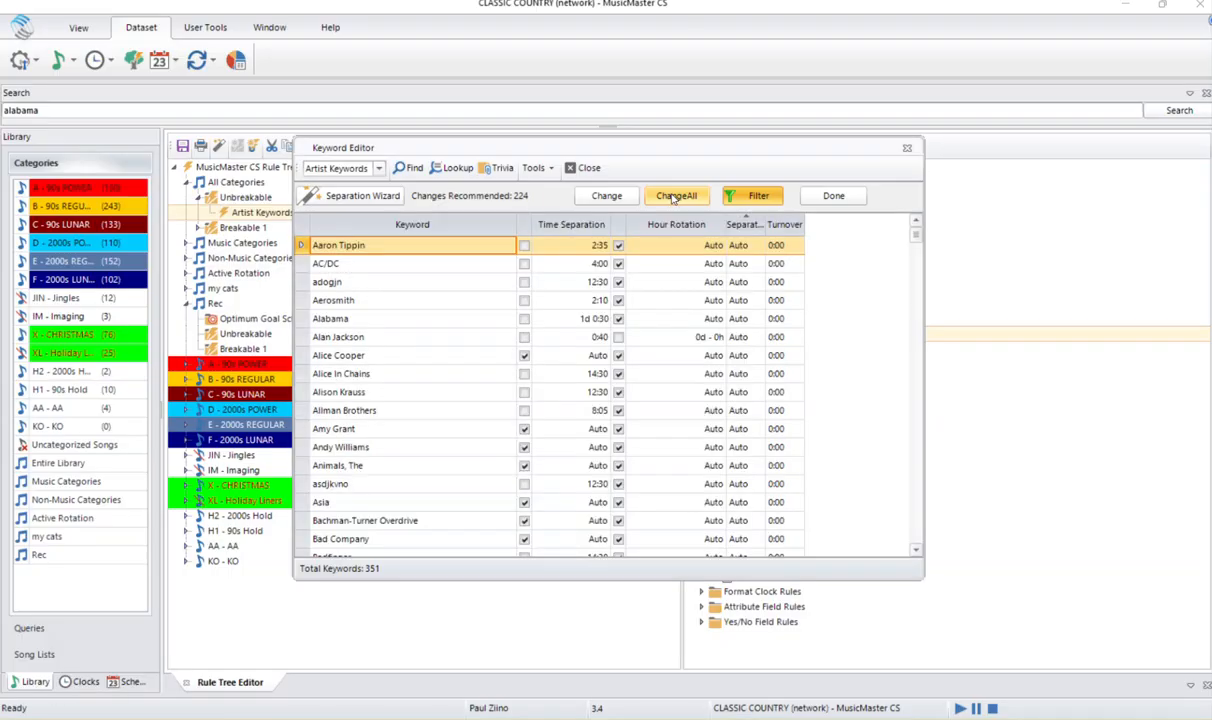
- Sort the artist keywords by Time Separation in ascending order and bring the shortest non-Auto times into view
left_click(573, 227)
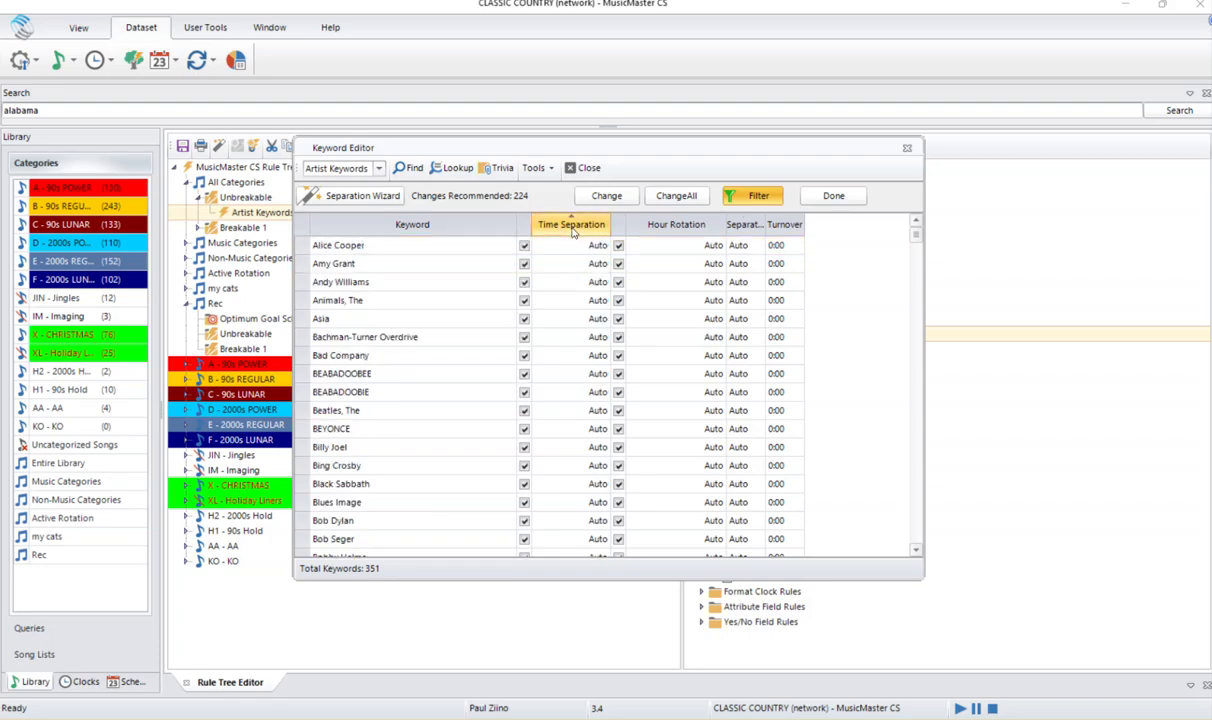
left_click(572, 227)
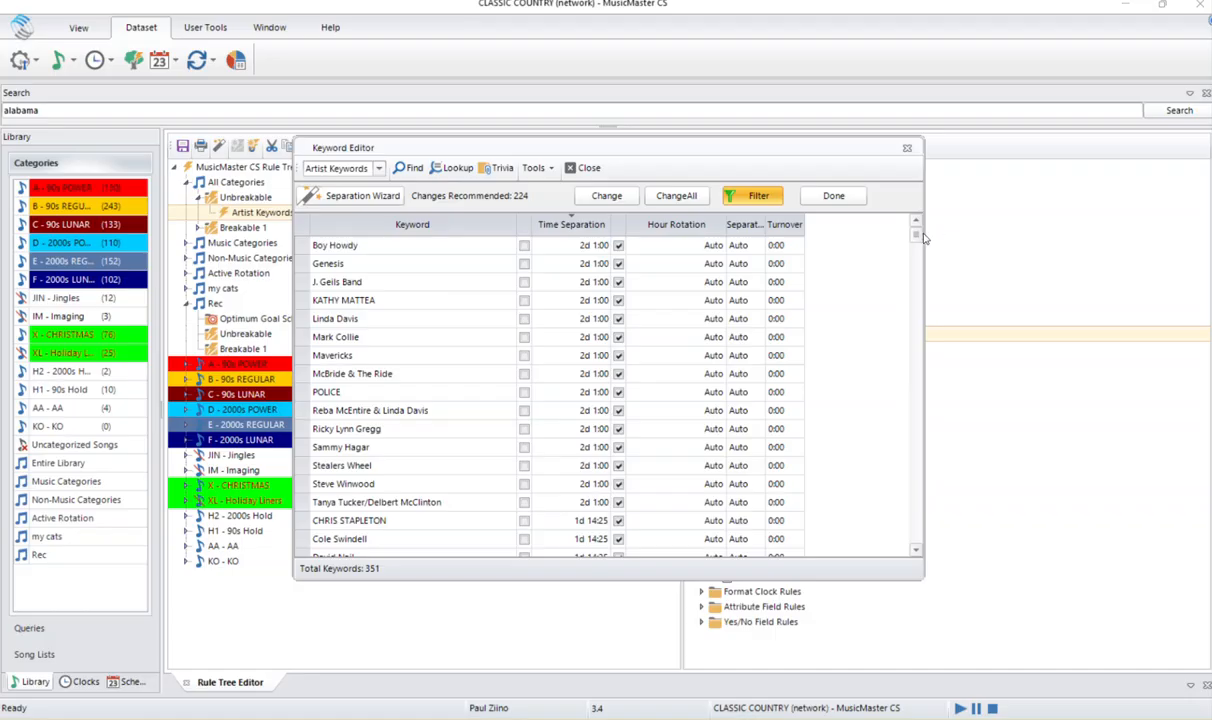
left_click(570, 224)
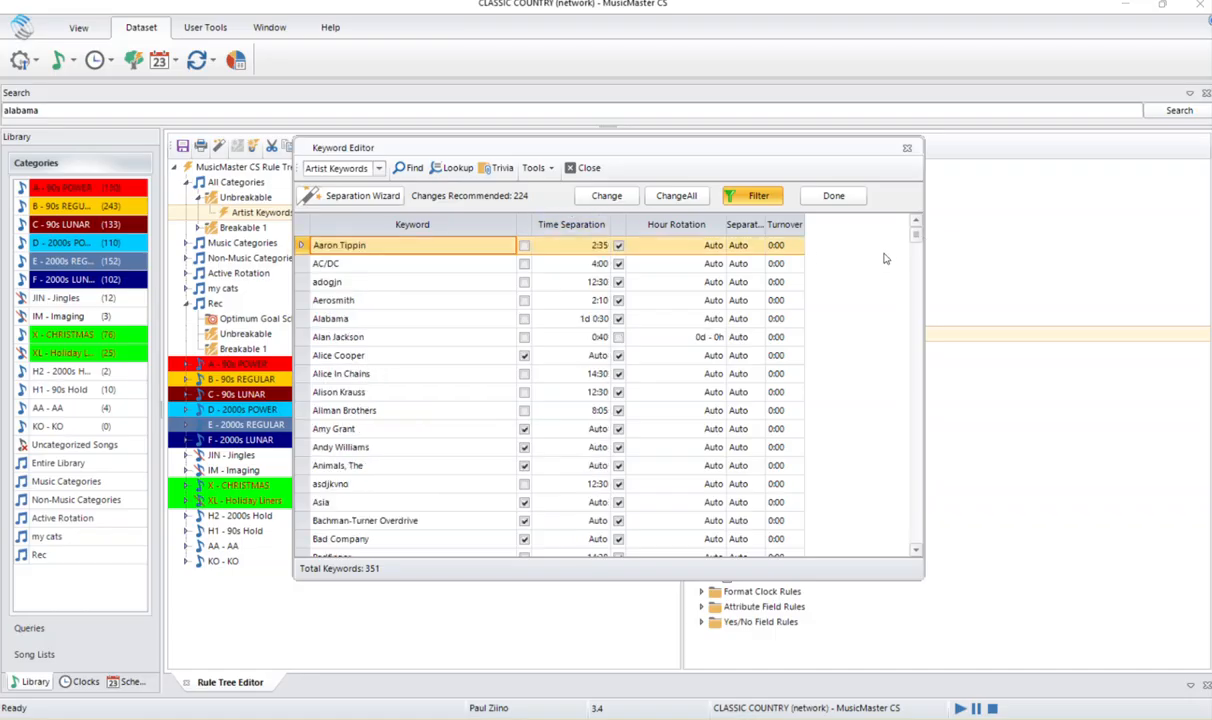
left_click(580, 226)
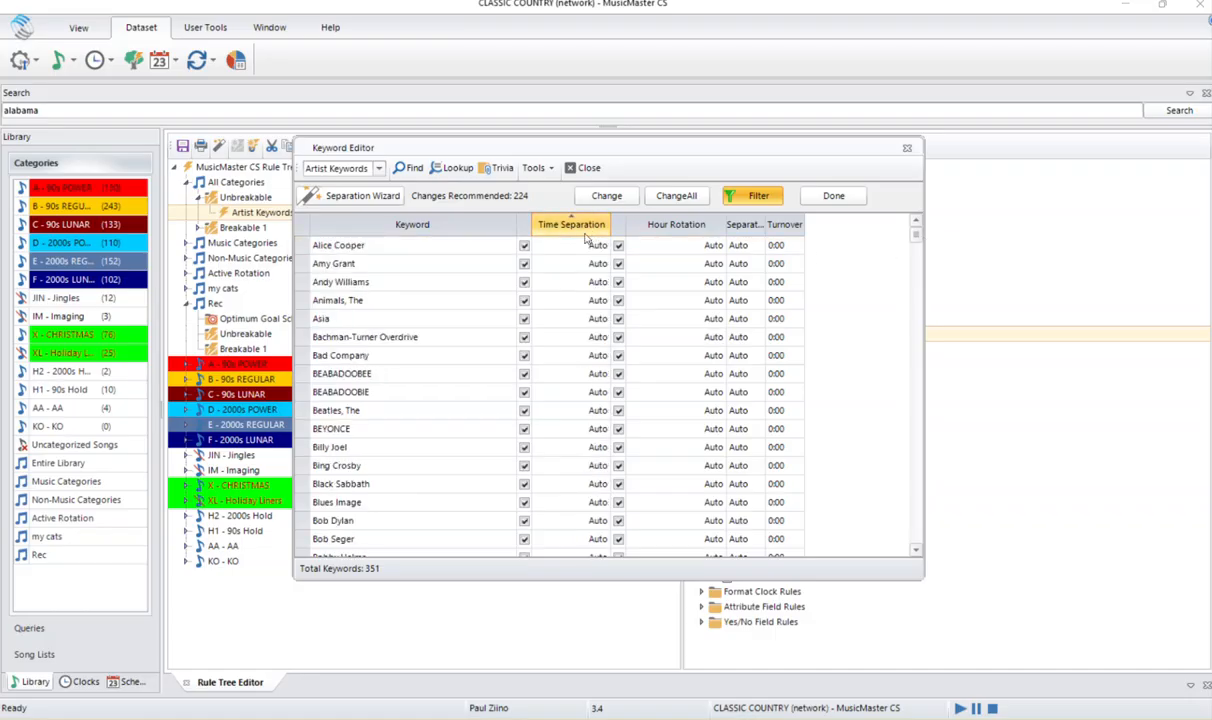
left_click_drag(918, 241, 917, 346)
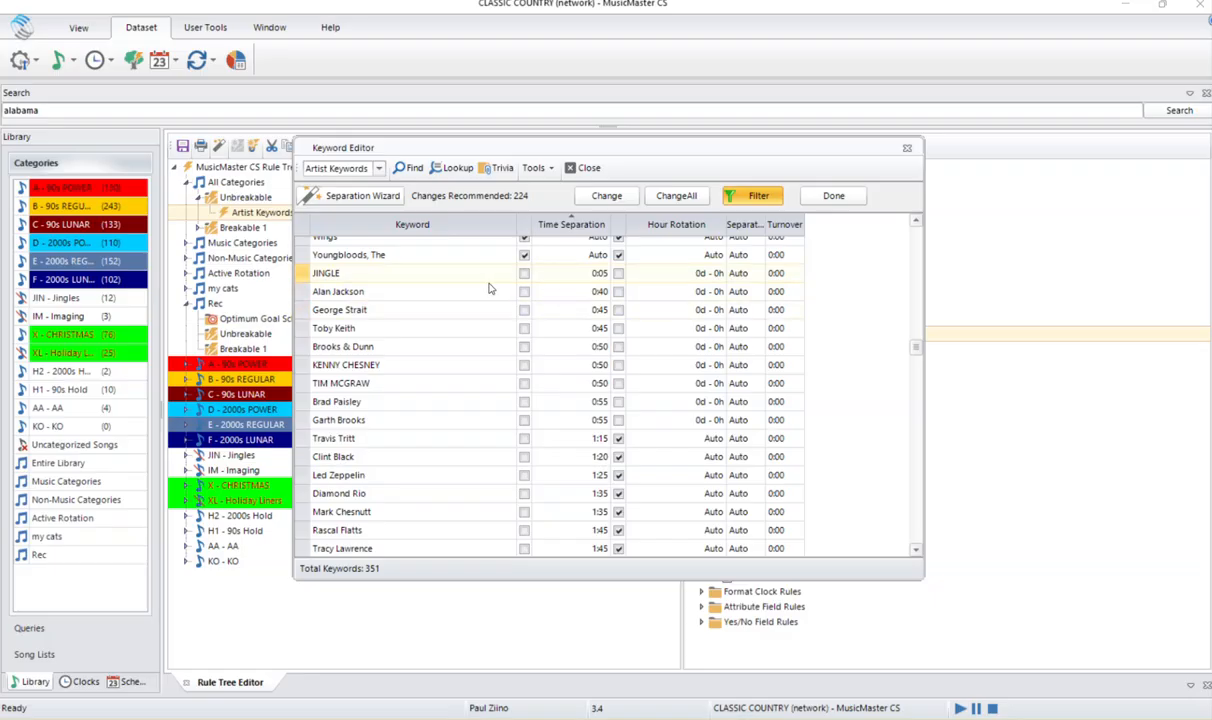
- Set Alan Jackson's Time Separation to 1:10
left_click(561, 299)
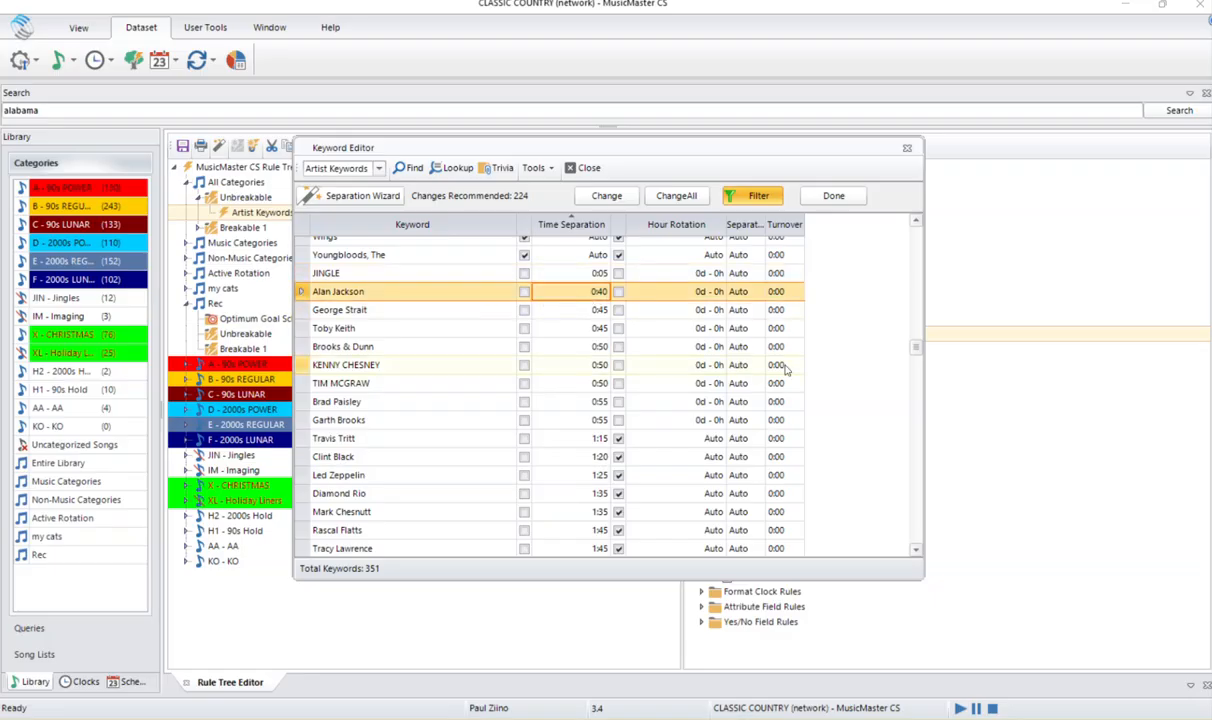
type("1:10")
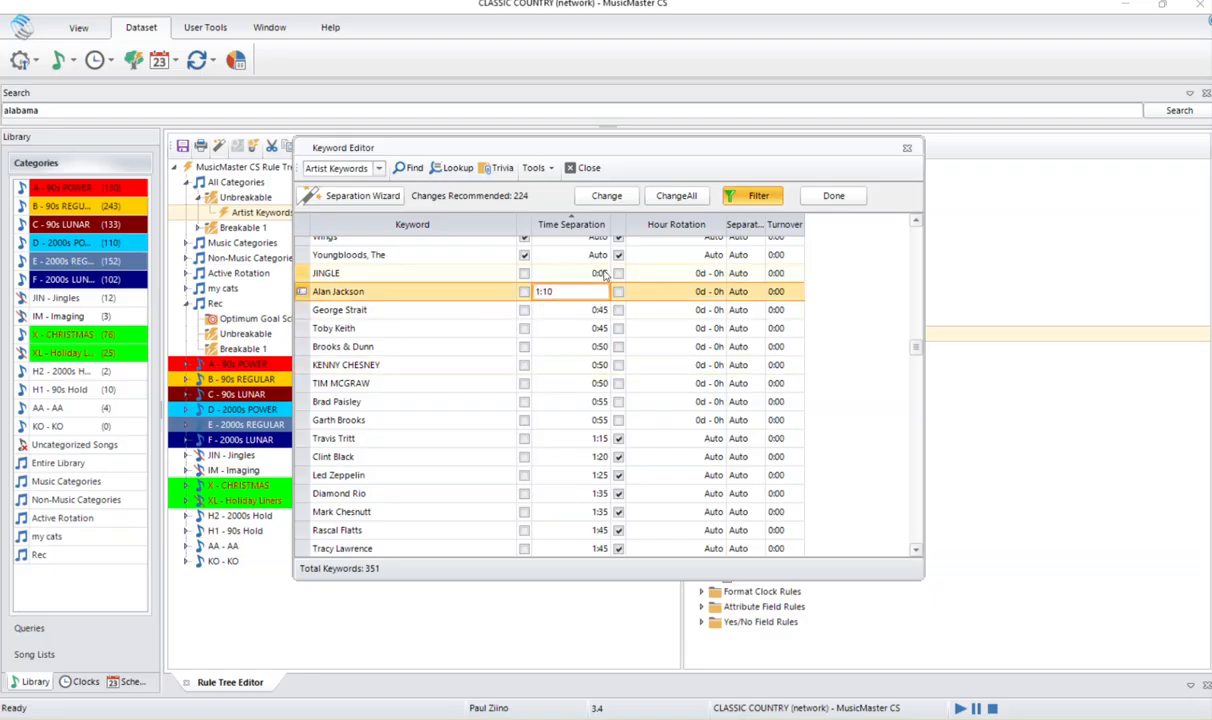
left_click(525, 295)
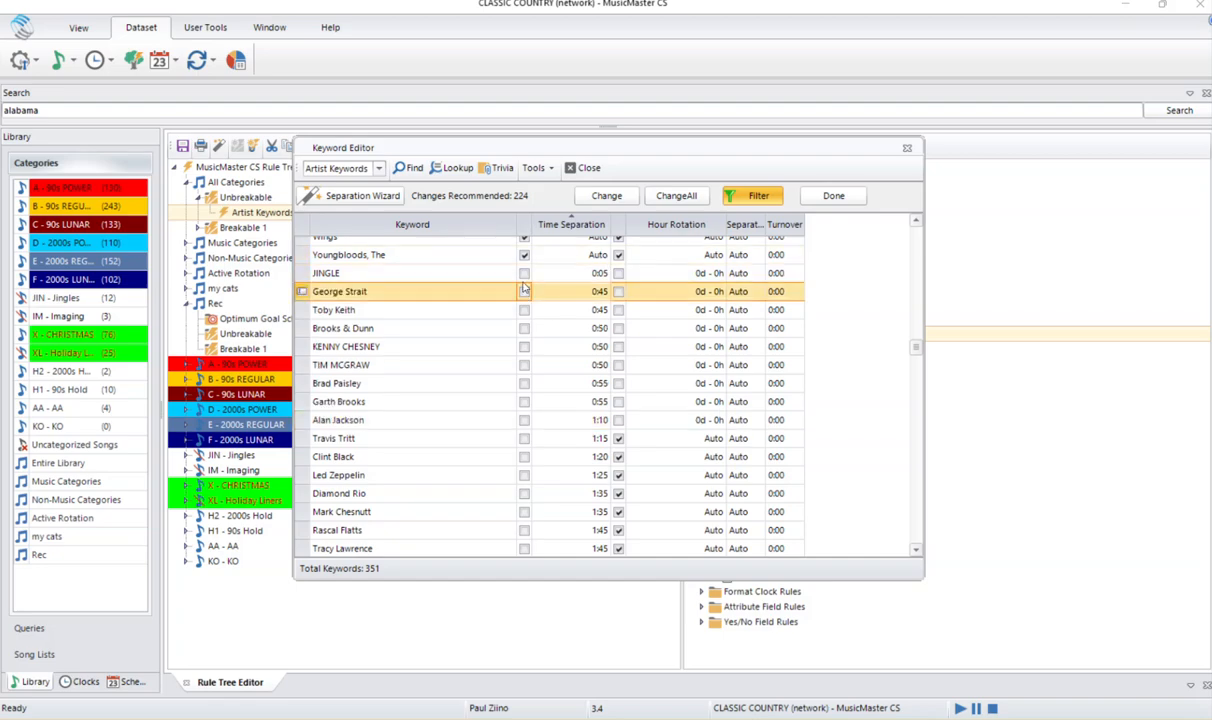
- Set Time Separation to Auto for George Strait, Toby Keith, Brooks & Dunn, Kenny Chesney, Tim McGraw, Brad Paisley, Garth Brooks and Alan Jackson
left_click(524, 292)
left_click(524, 310)
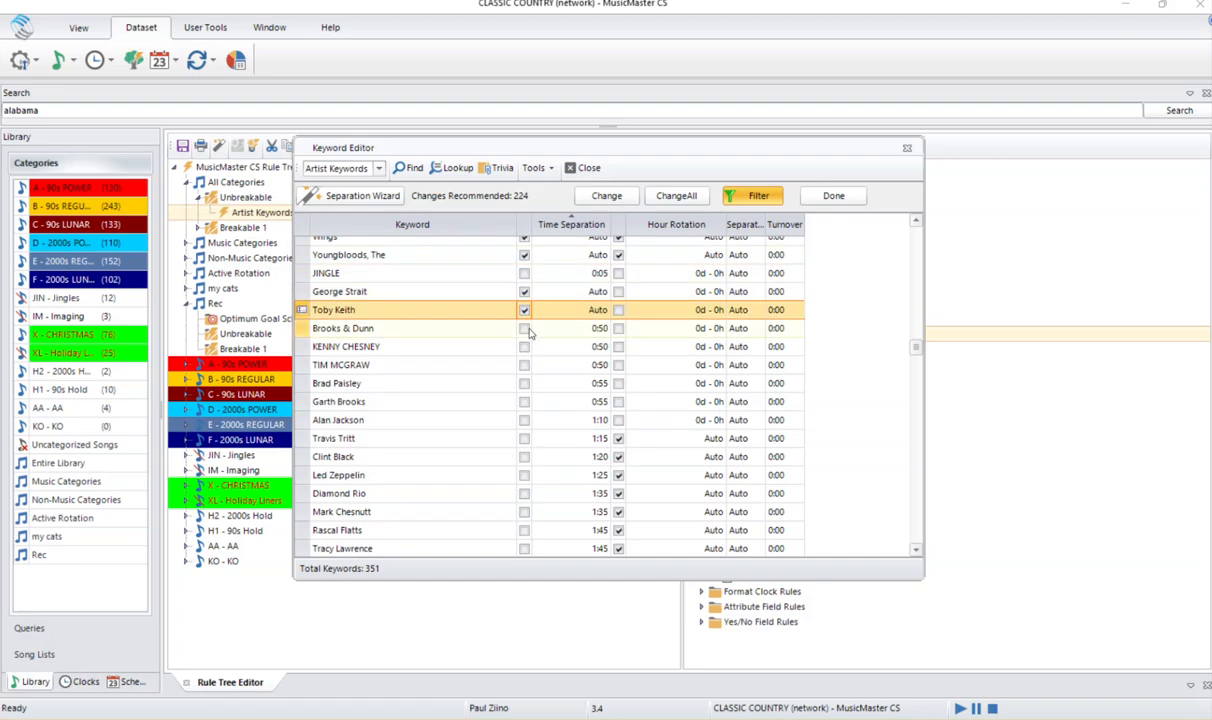
left_click(524, 328)
left_click(525, 346)
left_click(525, 346)
left_click(524, 365)
left_click(524, 365)
left_click(524, 383)
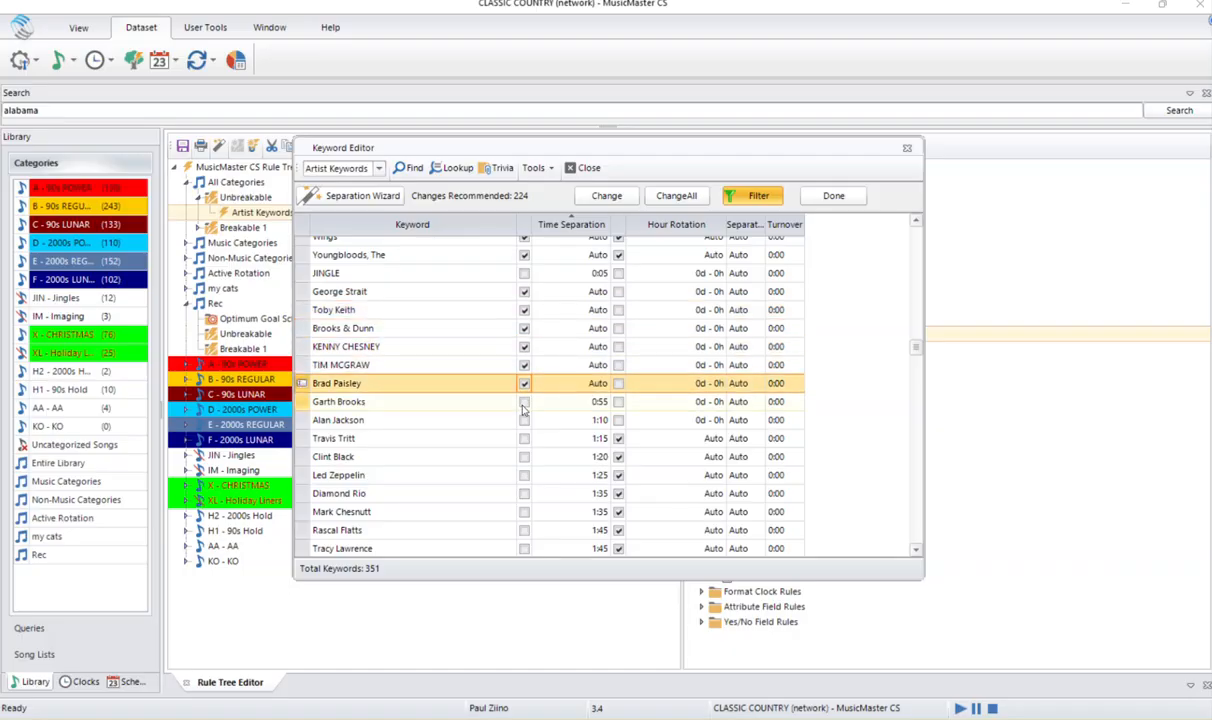
left_click(524, 401)
left_click(524, 401)
left_click(524, 420)
left_click(524, 420)
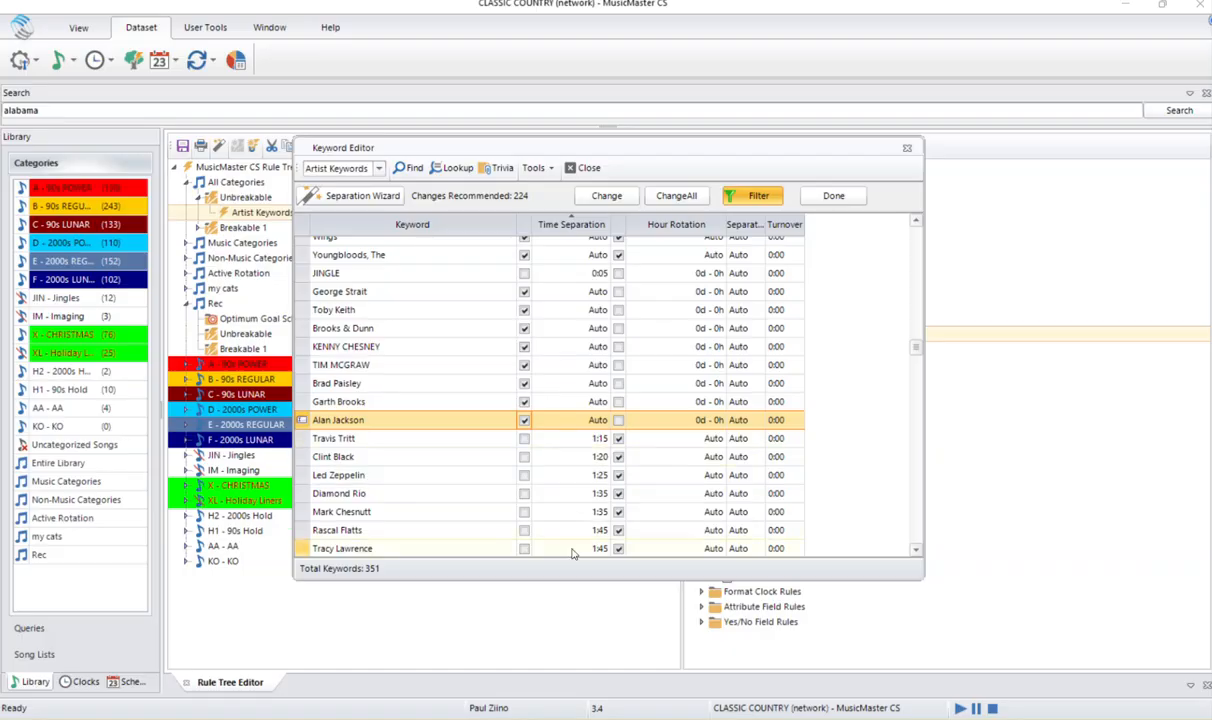
left_click(585, 440)
type("1:15")
left_click(579, 494)
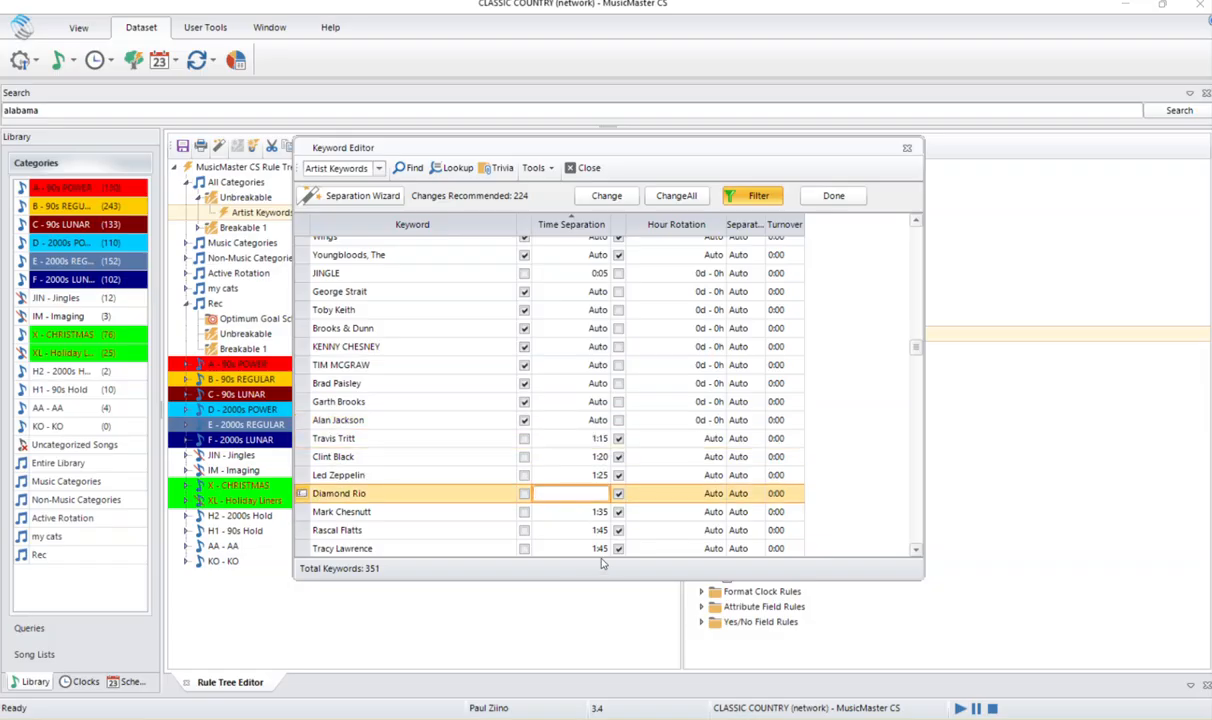
- Sort the keywords by Time Separation in descending order, then finish the Separation Wizard and close the Keyword Editor
left_click(565, 225)
scroll(595, 255, "up", 20)
scroll(600, 260, "up", 6)
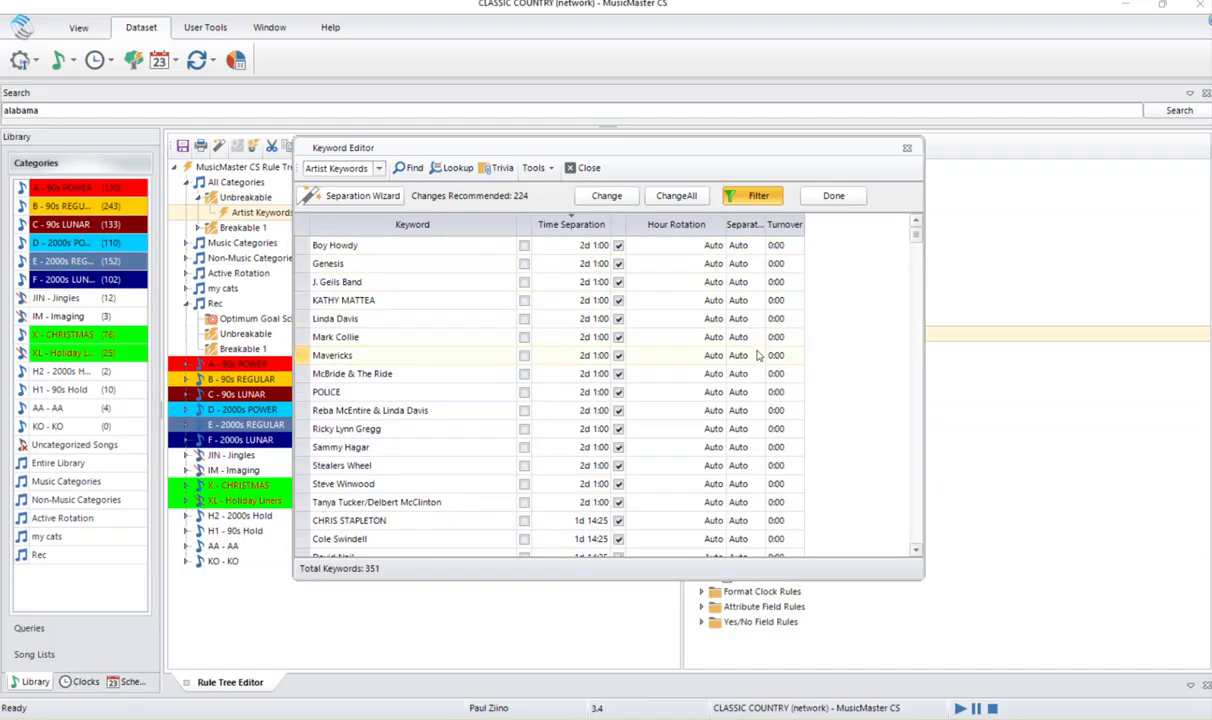
left_click(843, 199)
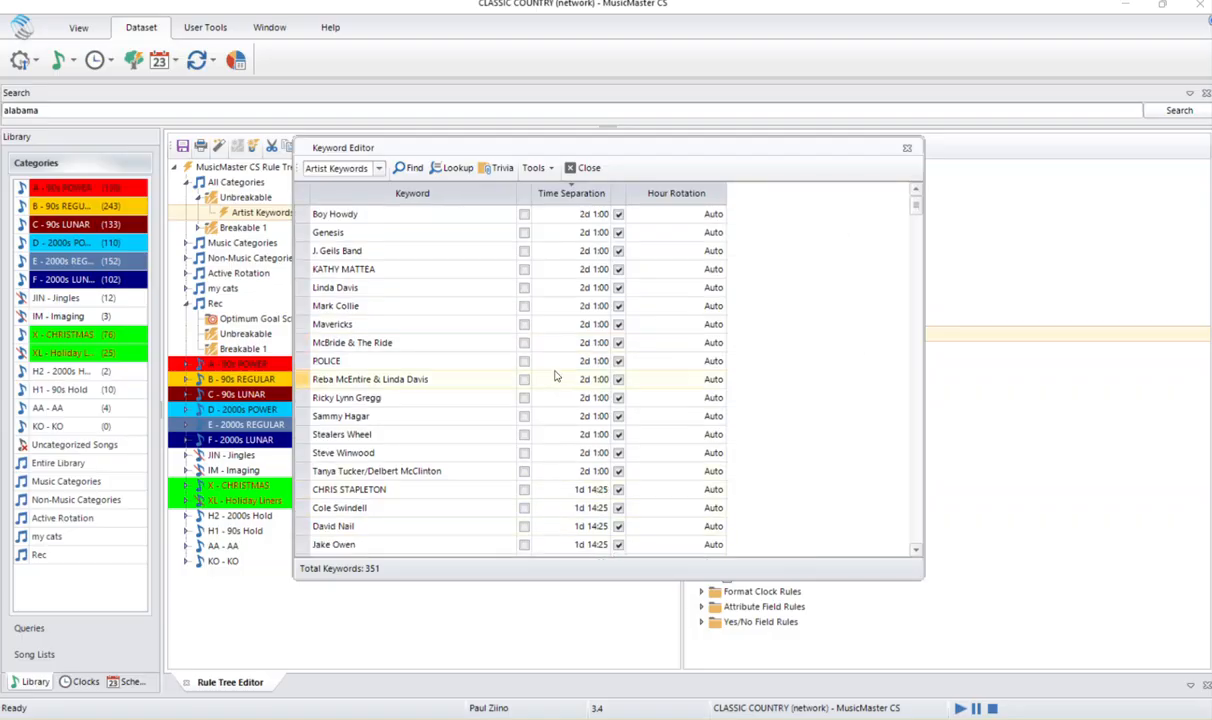
left_click(590, 168)
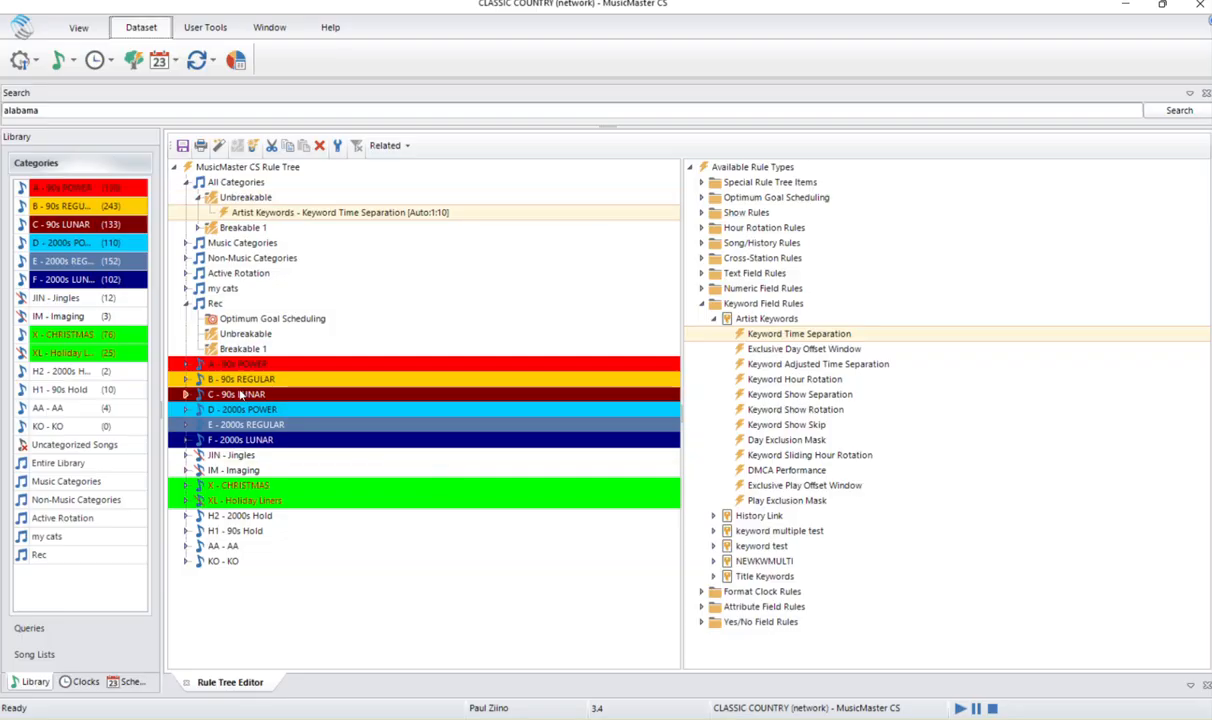
- Add the Optimum Keyword Rest - Artist Keywords goal to Optimum Goal Scheduling under Music Categories
left_click(186, 365)
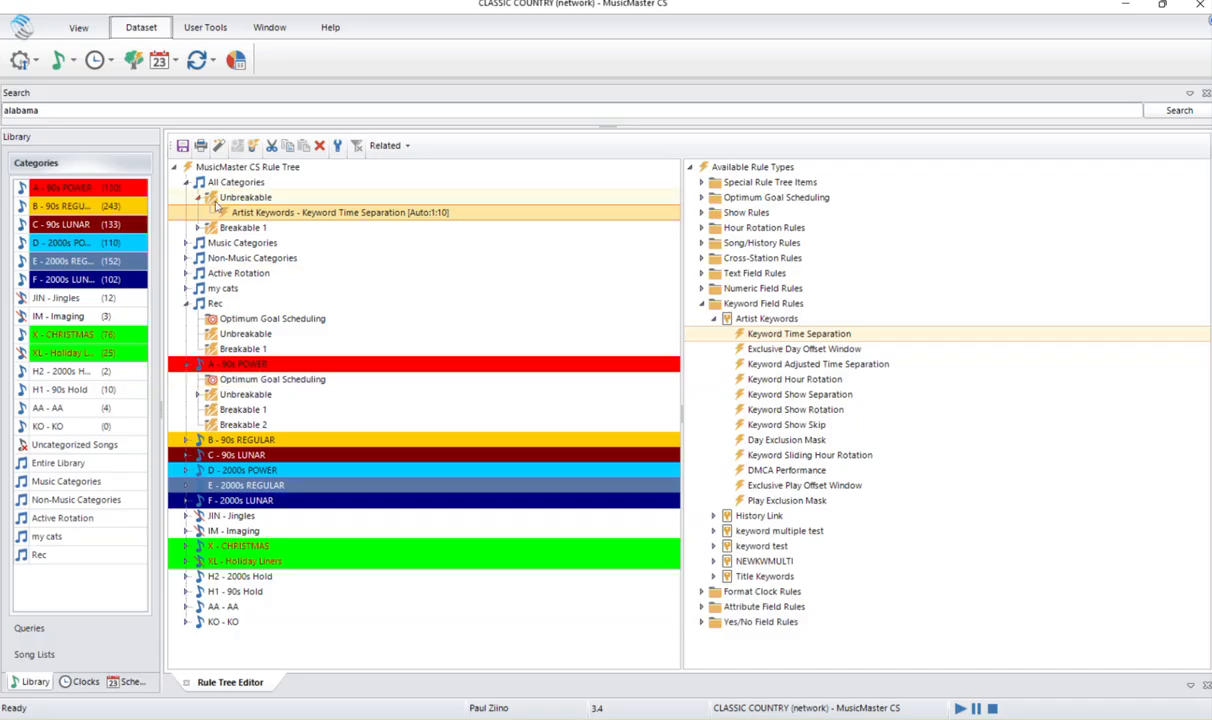
left_click(186, 243)
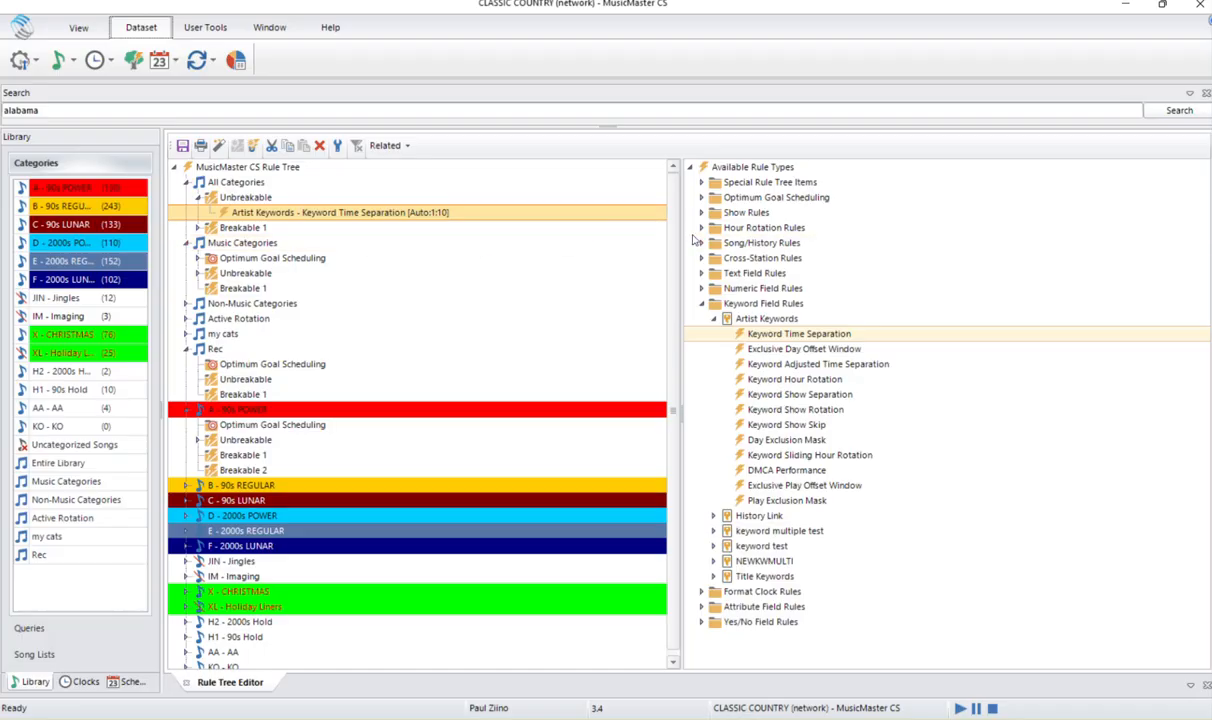
left_click(701, 197)
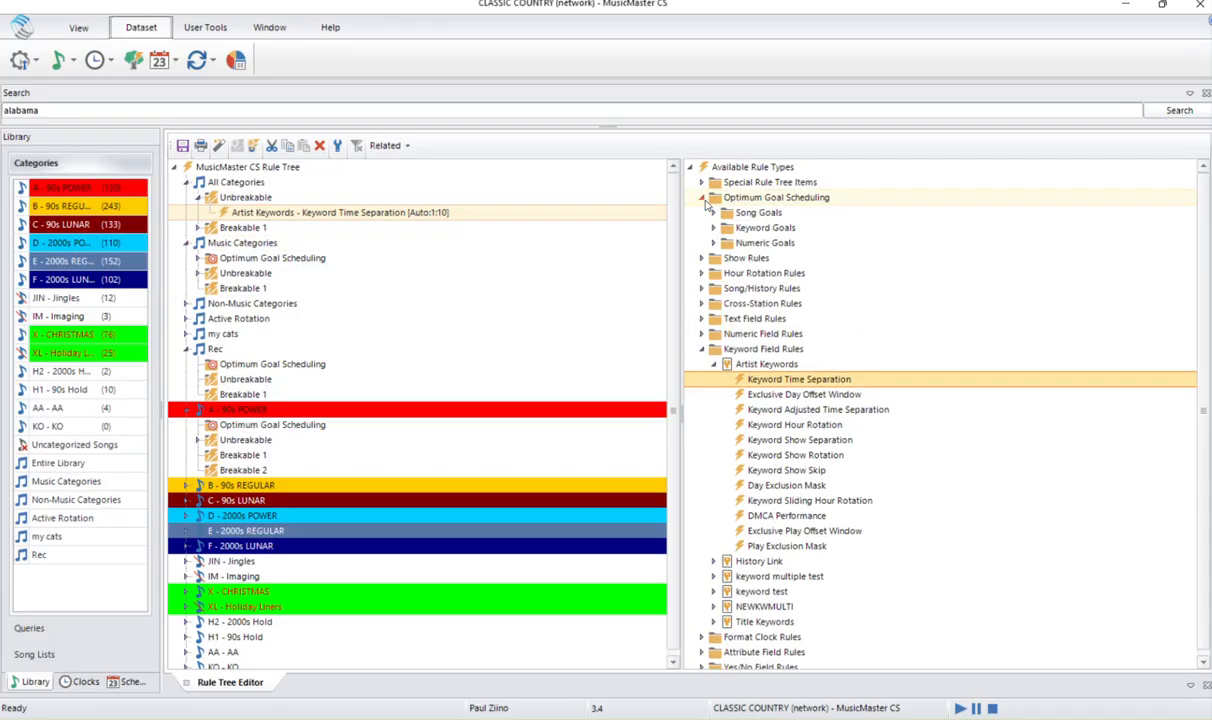
left_click(713, 228)
left_click(783, 246)
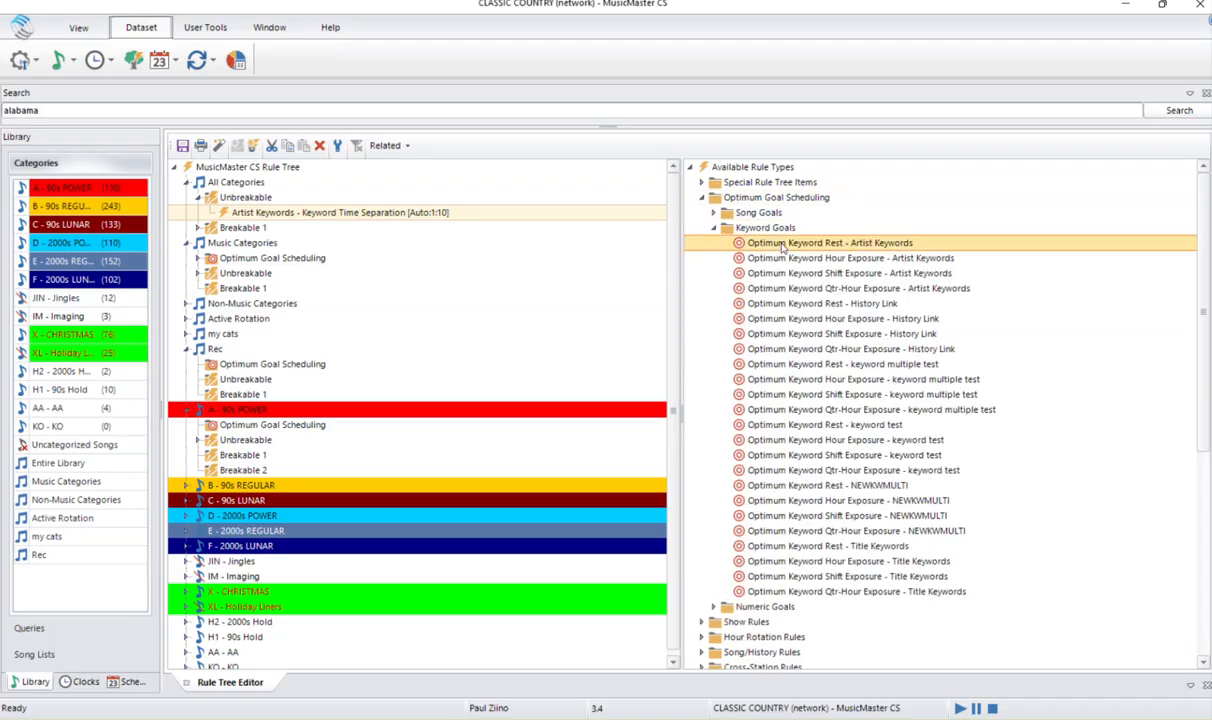
left_click_drag(783, 246, 290, 260)
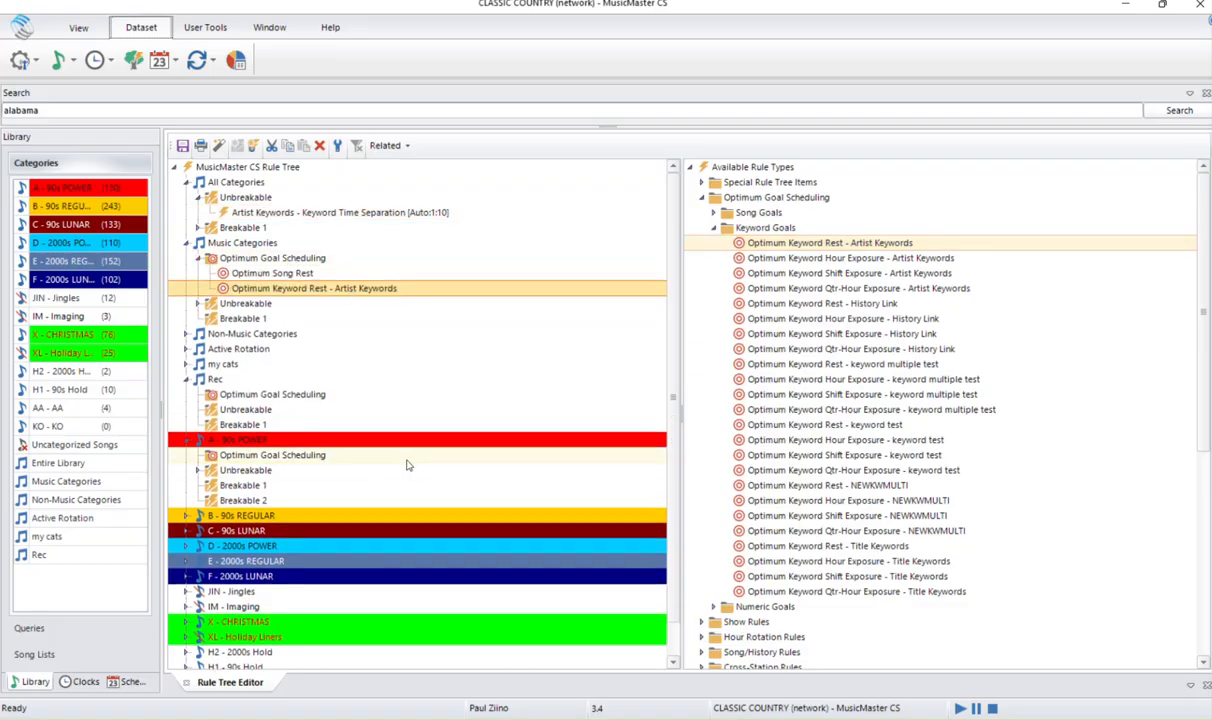